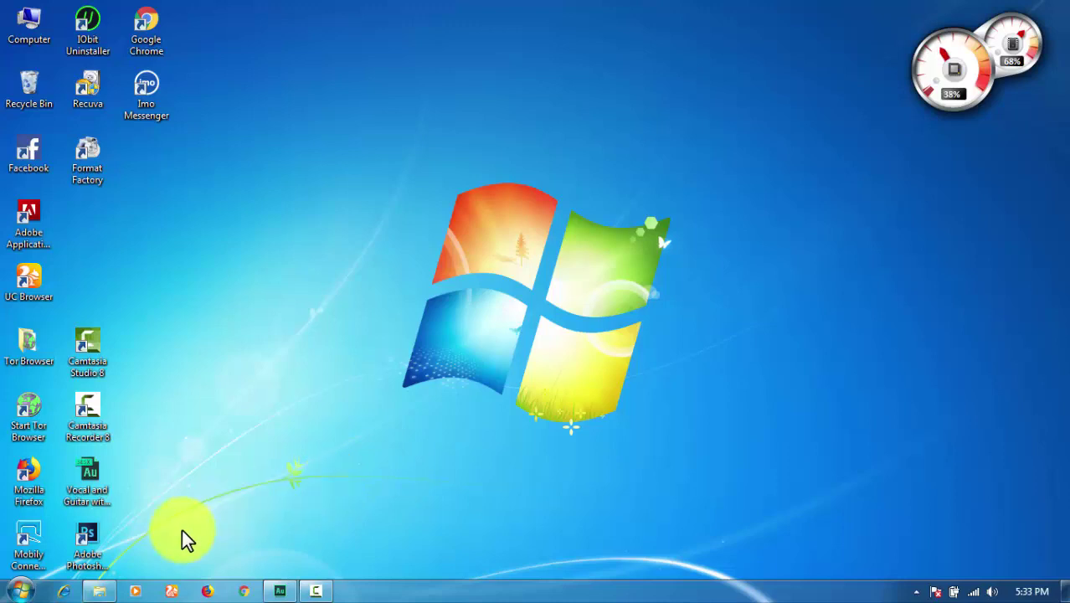
Step: Open the installer folder in Explorer and bring up the setup application's context menu
{"action": "left_click", "coordinate": [99, 591]}
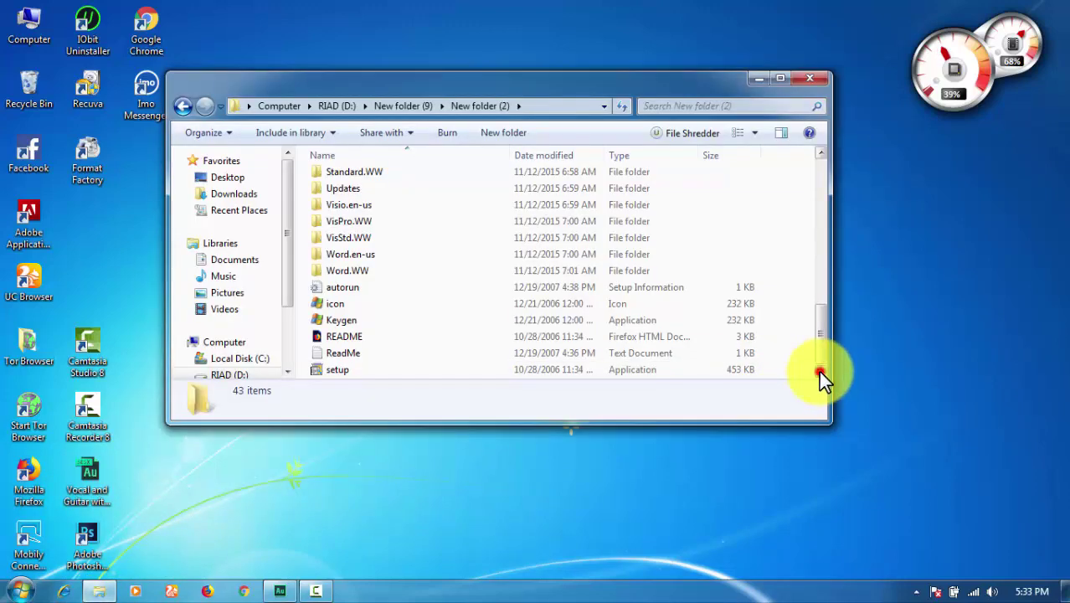
{"action": "left_click", "coordinate": [426, 371]}
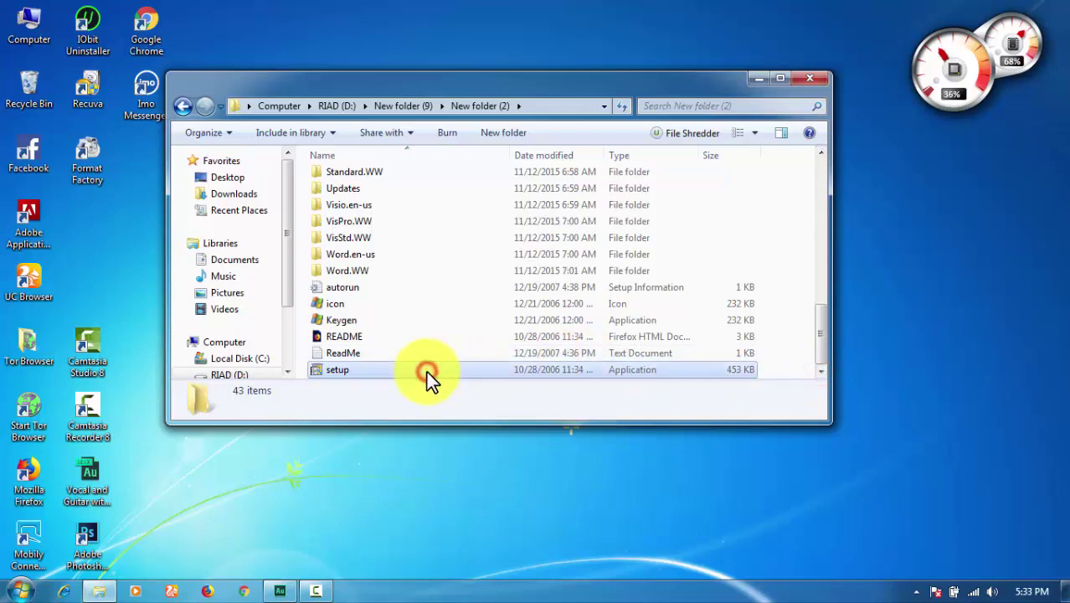
{"action": "right_click", "coordinate": [426, 371]}
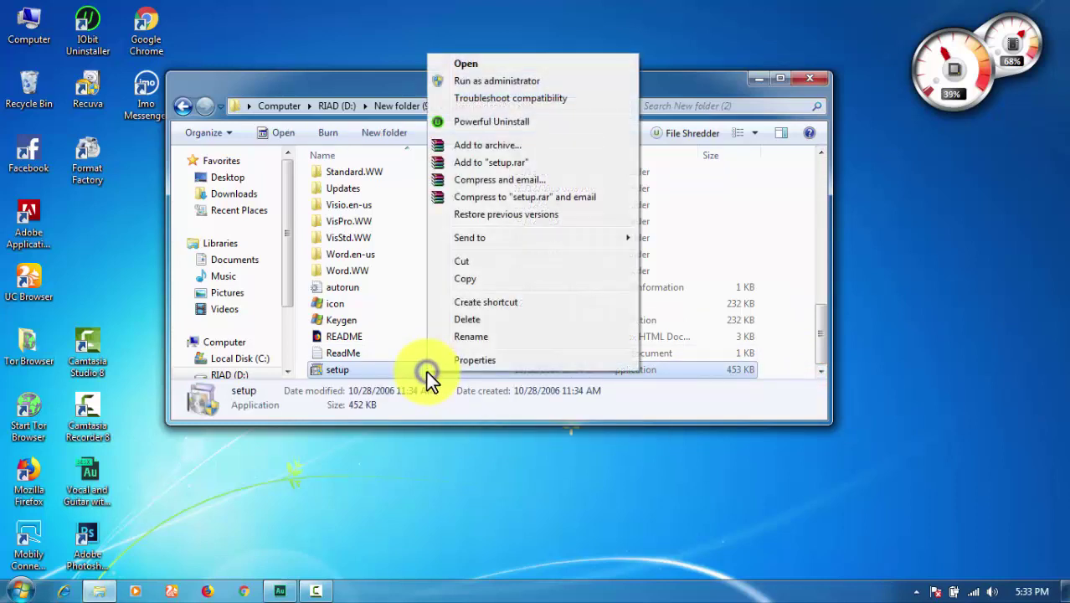
Step: Run setup, select Microsoft Office Word 2007 as the product, and continue to key entry
{"action": "left_click", "coordinate": [501, 63]}
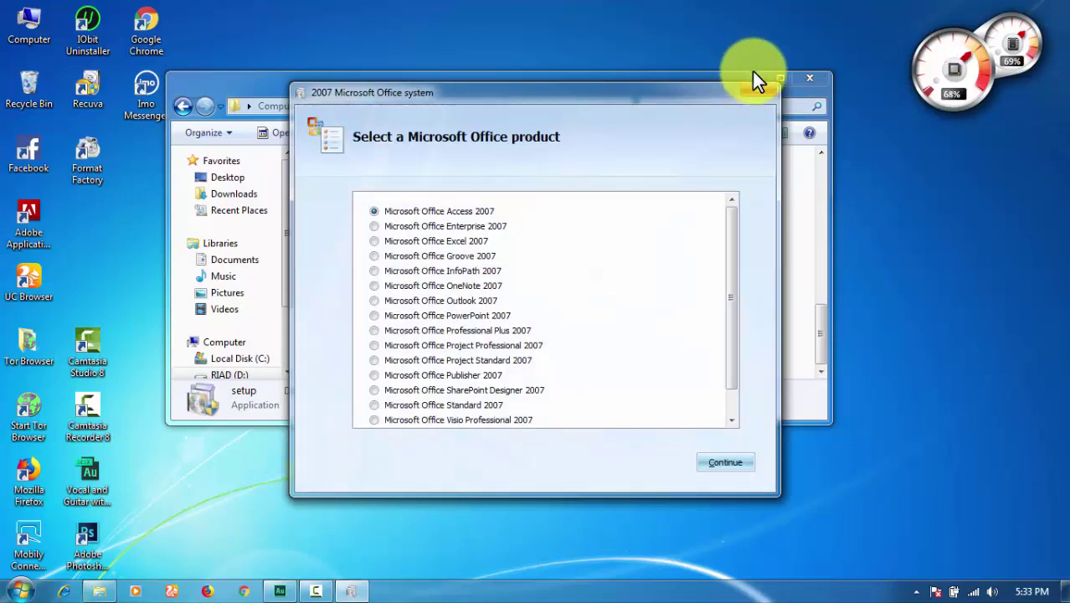
{"action": "left_click", "coordinate": [755, 75]}
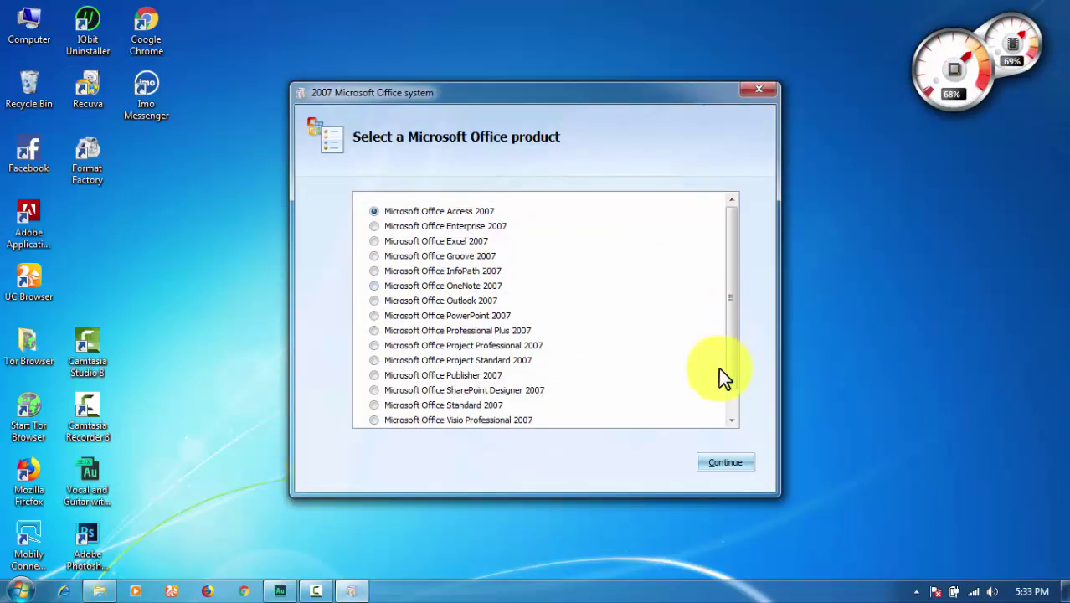
{"action": "left_click", "coordinate": [730, 393]}
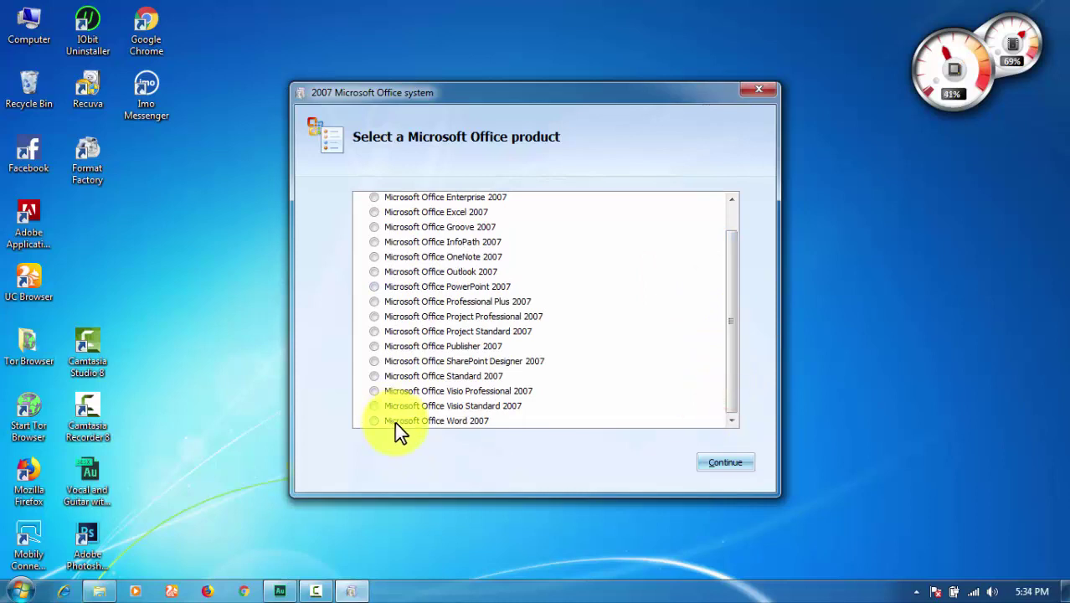
{"action": "left_click", "coordinate": [466, 421]}
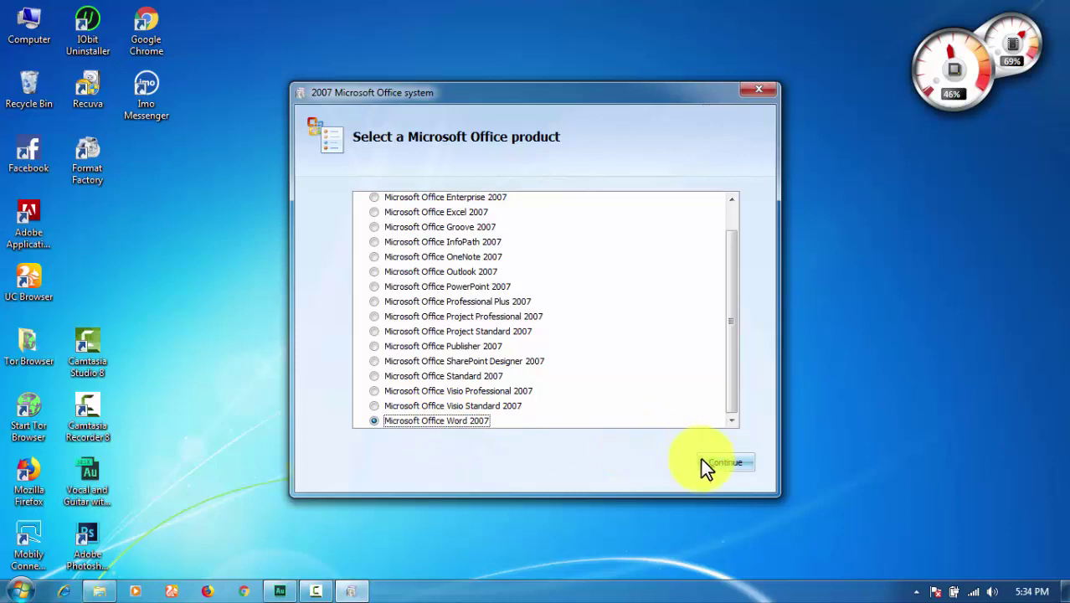
{"action": "left_click", "coordinate": [724, 463]}
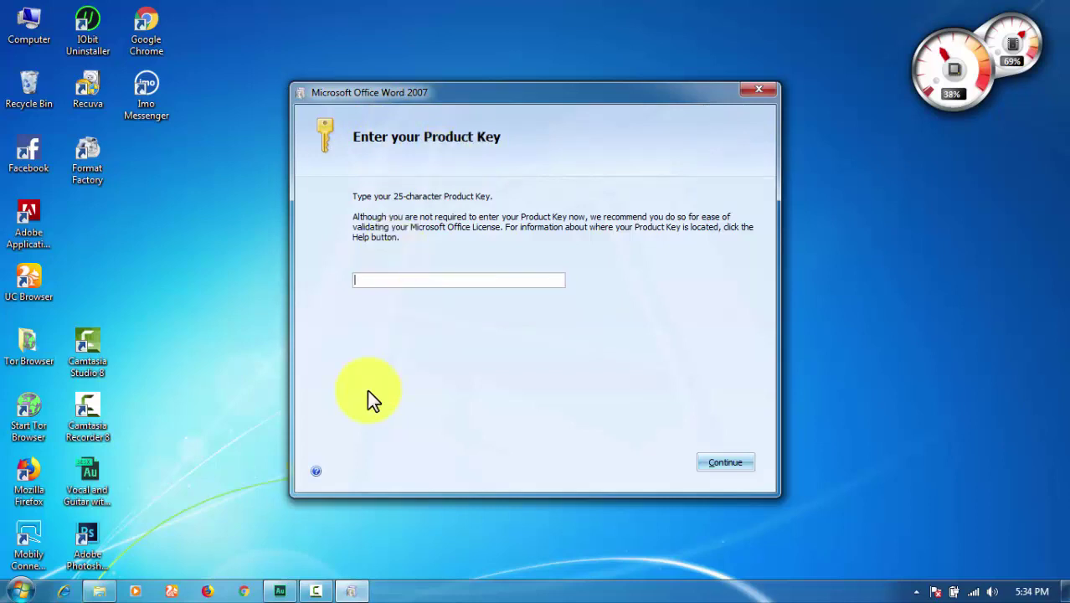
Step: Open the ReadMe text file from the installer folder in Notepad
{"action": "left_click", "coordinate": [99, 591]}
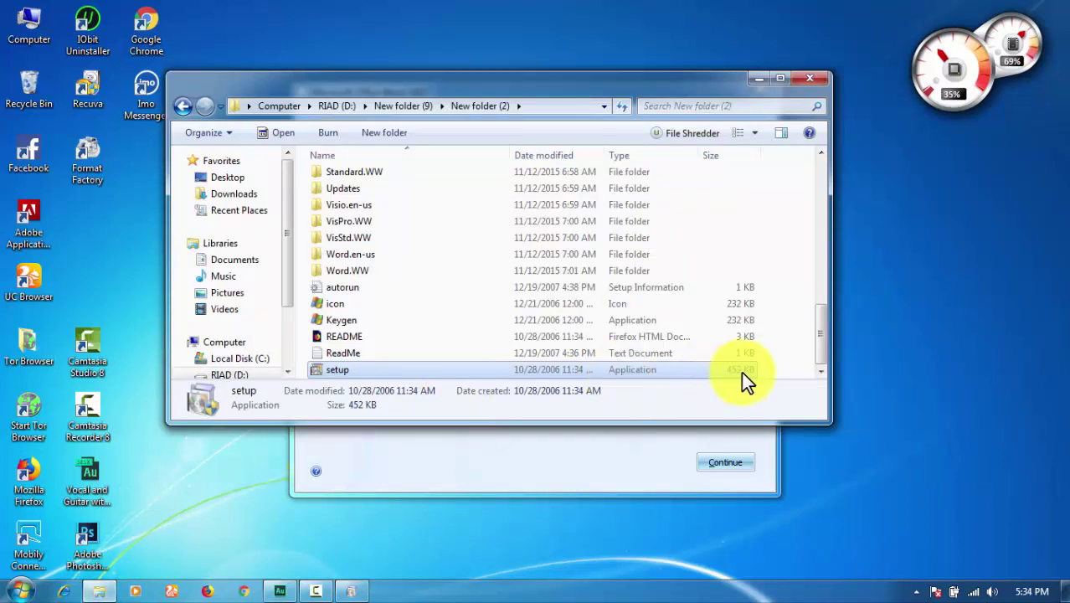
{"action": "left_click", "coordinate": [820, 373]}
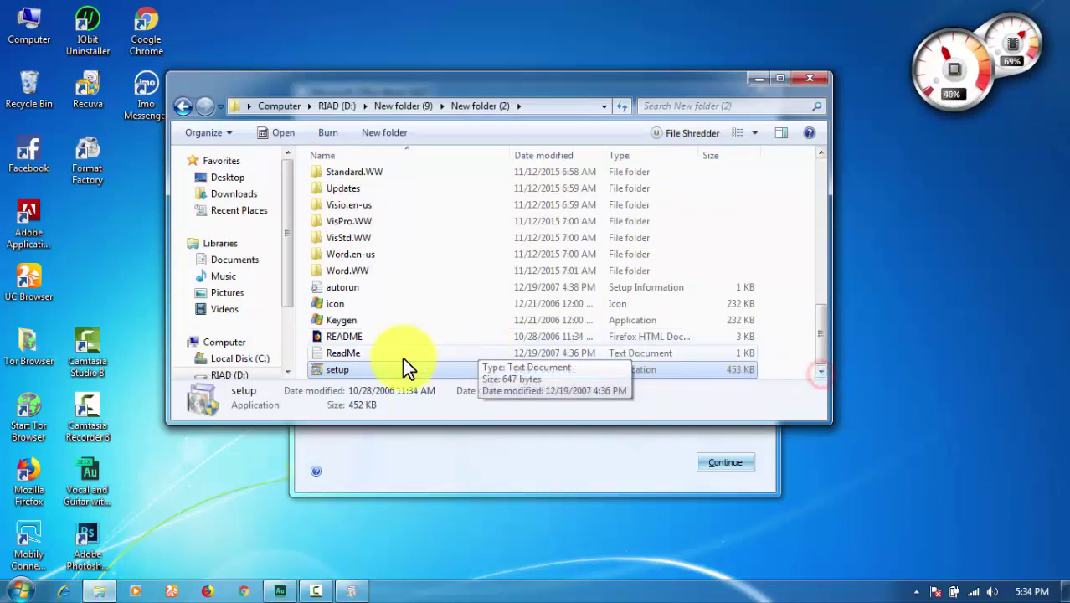
{"action": "left_click", "coordinate": [391, 358]}
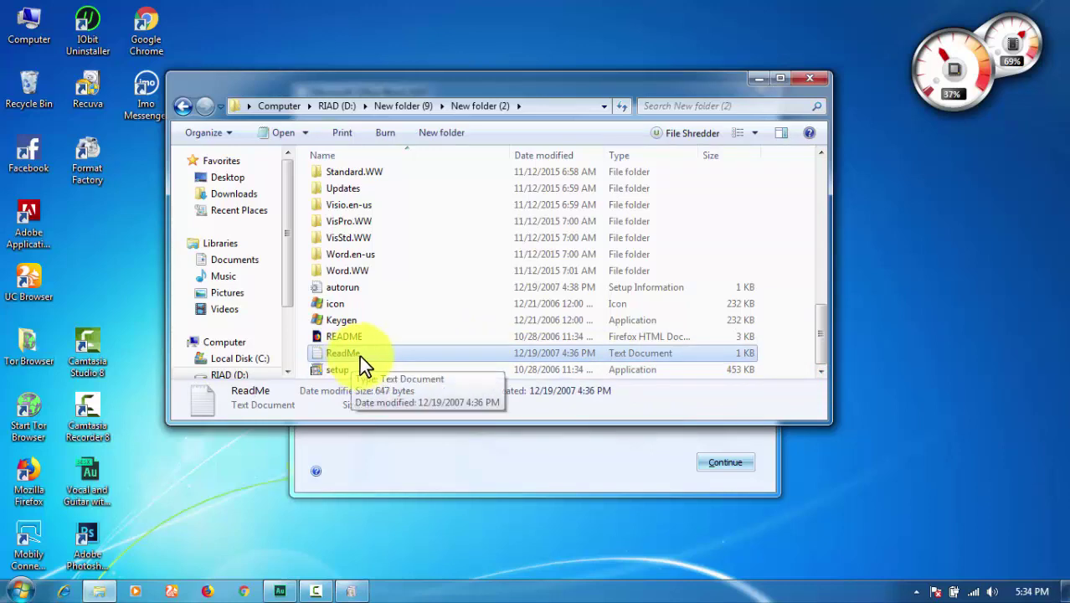
{"action": "double_click", "coordinate": [360, 356]}
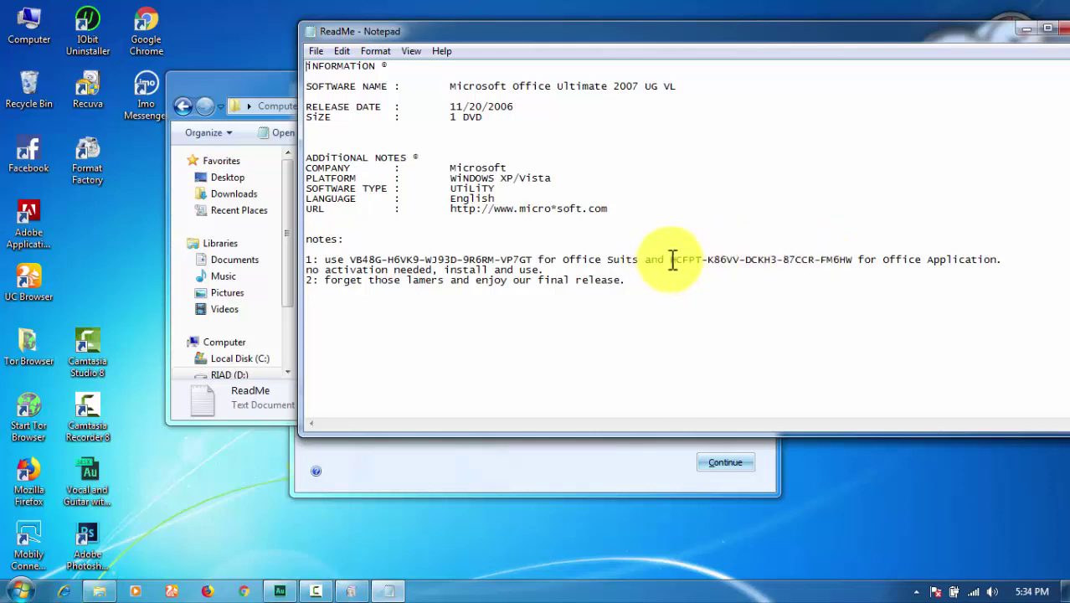
Step: Copy the product key listed for Office Application from the ReadMe
{"action": "left_click_drag", "start_coordinate": [672, 260], "coordinate": [851, 264]}
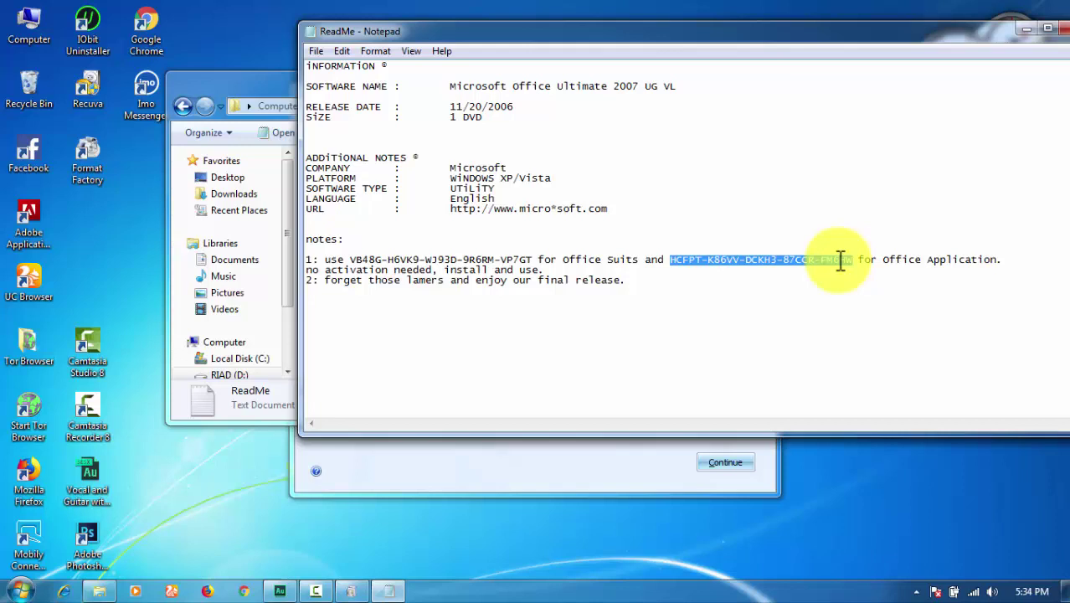
{"action": "right_click", "coordinate": [841, 261]}
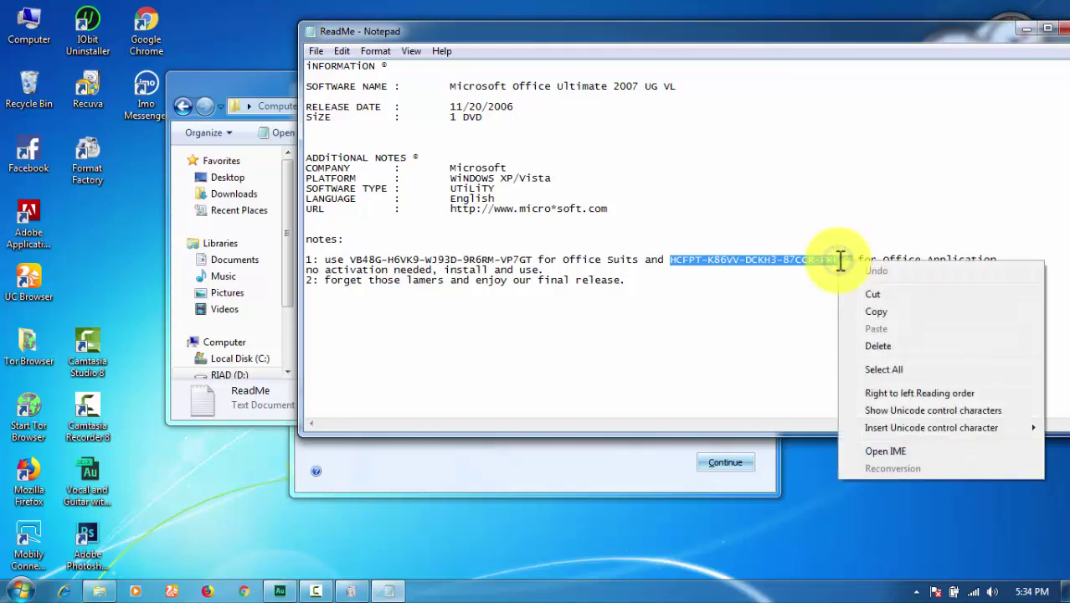
{"action": "left_click", "coordinate": [848, 313]}
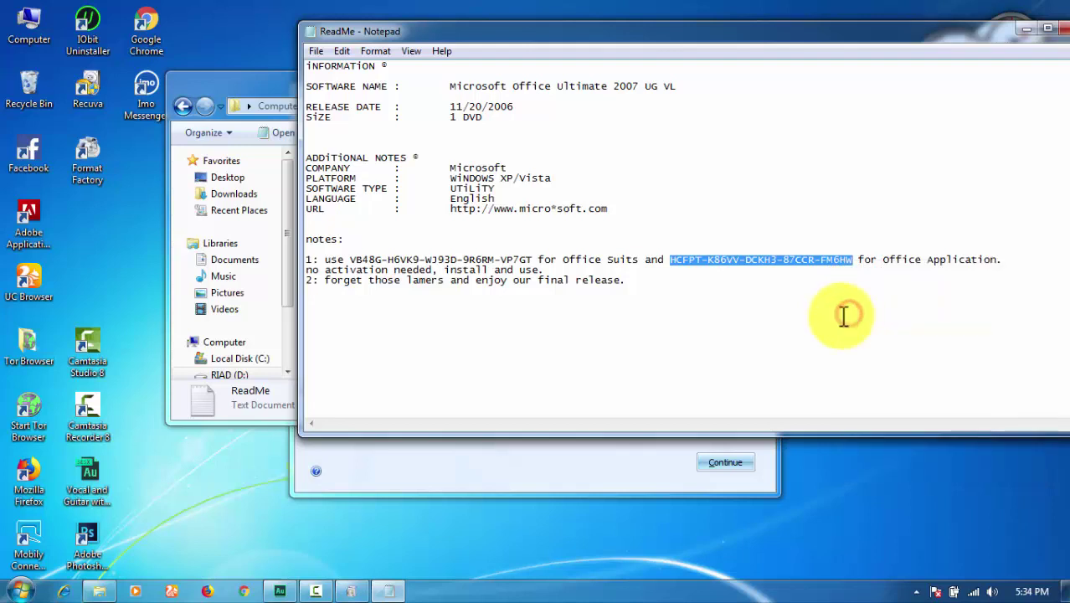
Step: Paste the copied product key into the key field and continue
{"action": "left_click", "coordinate": [612, 469]}
{"action": "left_click", "coordinate": [494, 282]}
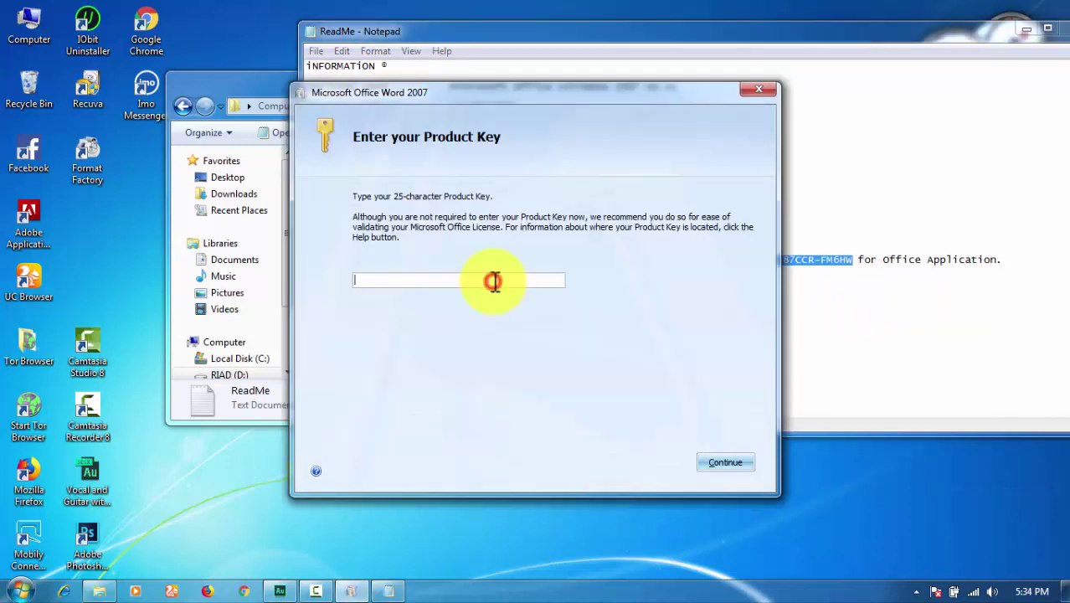
{"action": "right_click", "coordinate": [495, 281]}
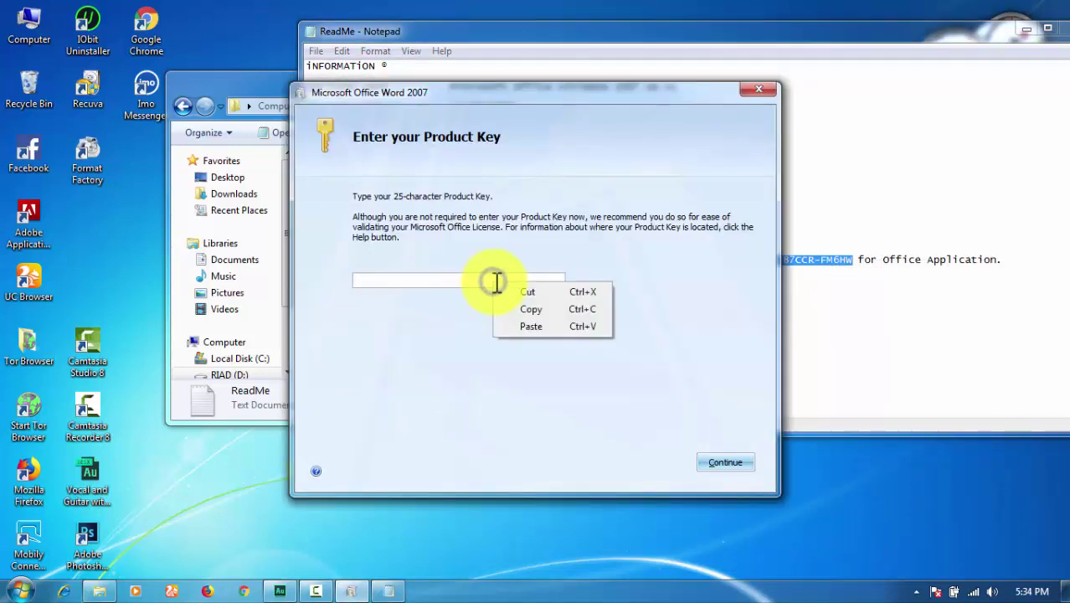
{"action": "left_click", "coordinate": [516, 327]}
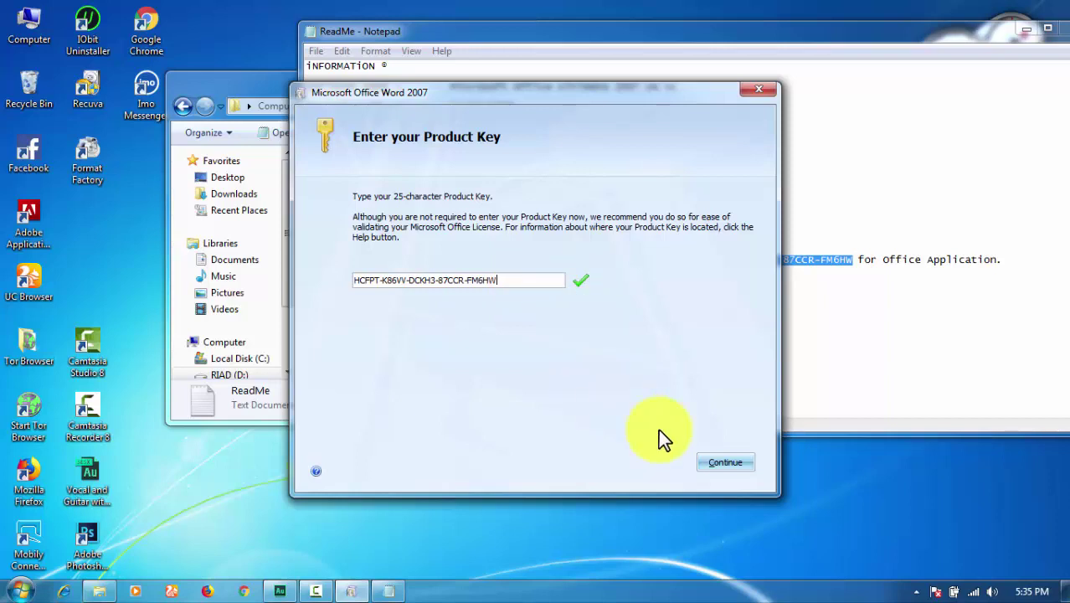
{"action": "left_click", "coordinate": [721, 464]}
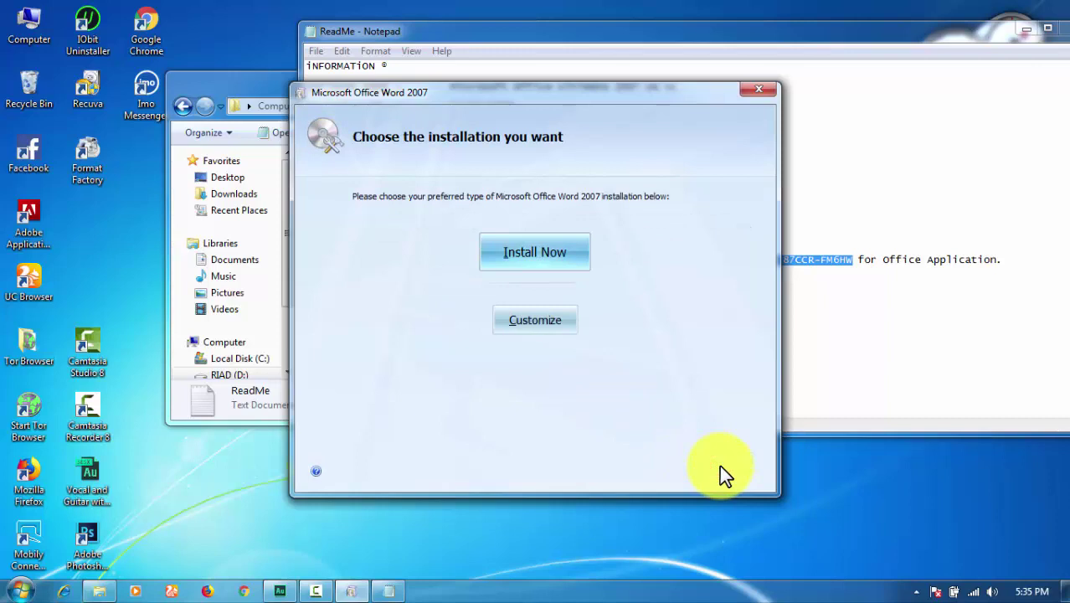
Step: Install Word 2007 with the default installation and close the installer once it succeeds
{"action": "left_click", "coordinate": [532, 251]}
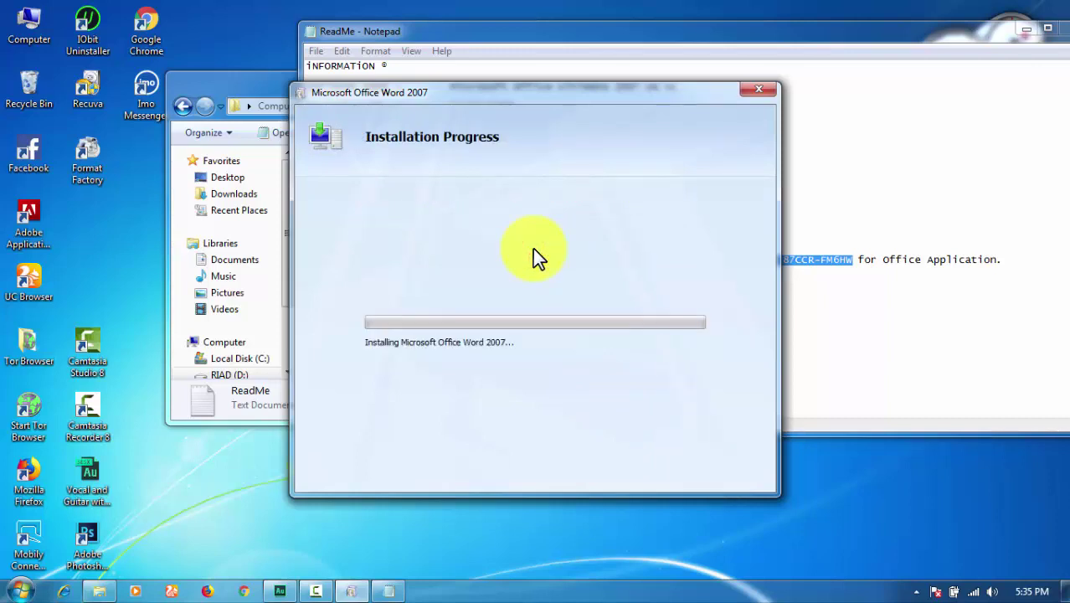
{"action": "left_click_drag", "start_coordinate": [947, 31], "coordinate": [742, 29]}
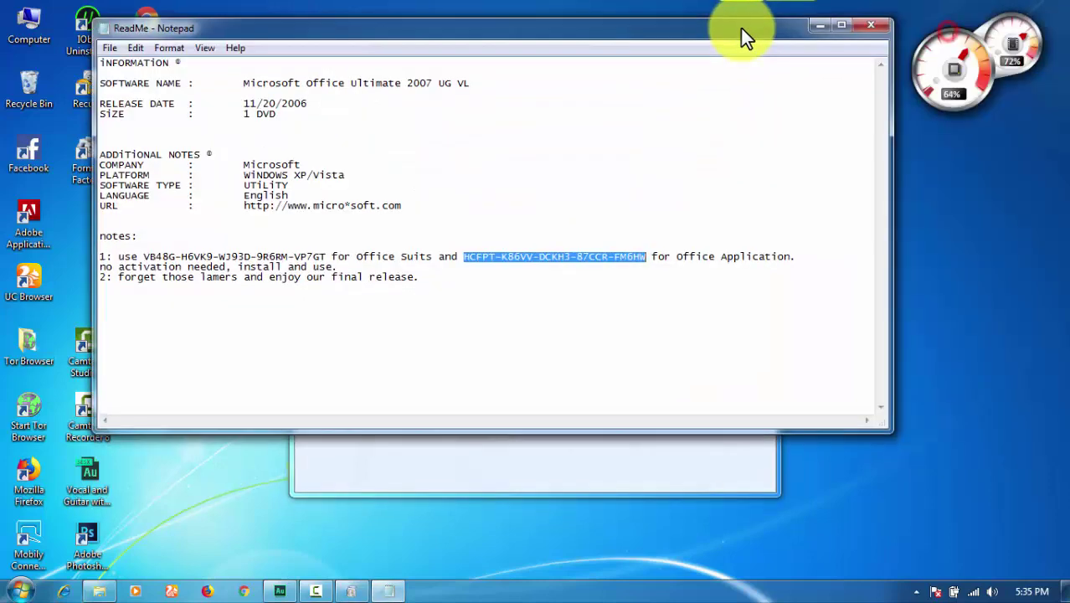
{"action": "left_click", "coordinate": [815, 26]}
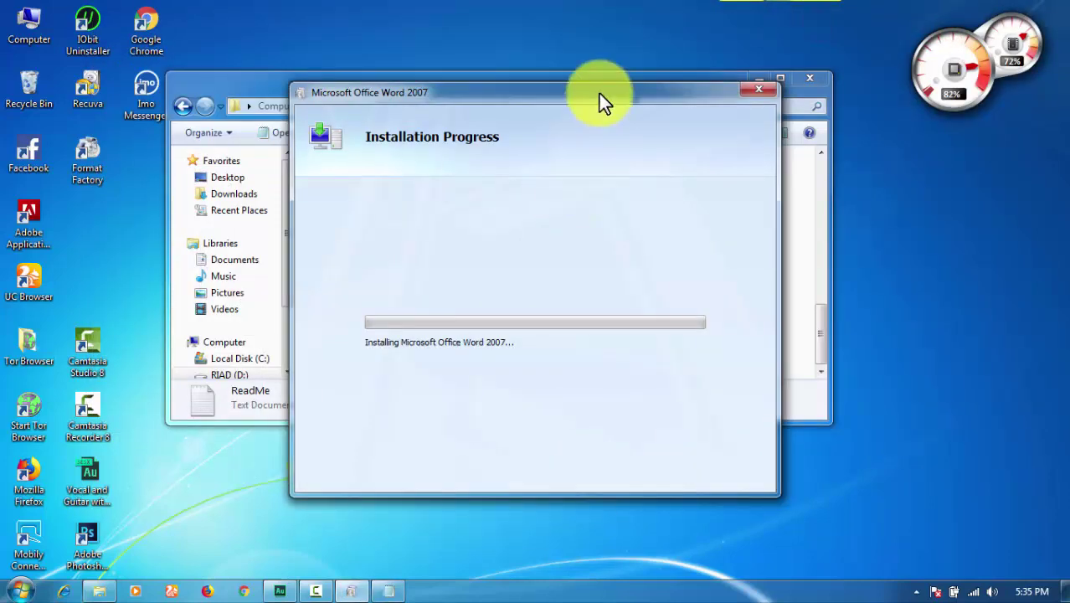
{"action": "left_click_drag", "start_coordinate": [599, 93], "coordinate": [640, 110]}
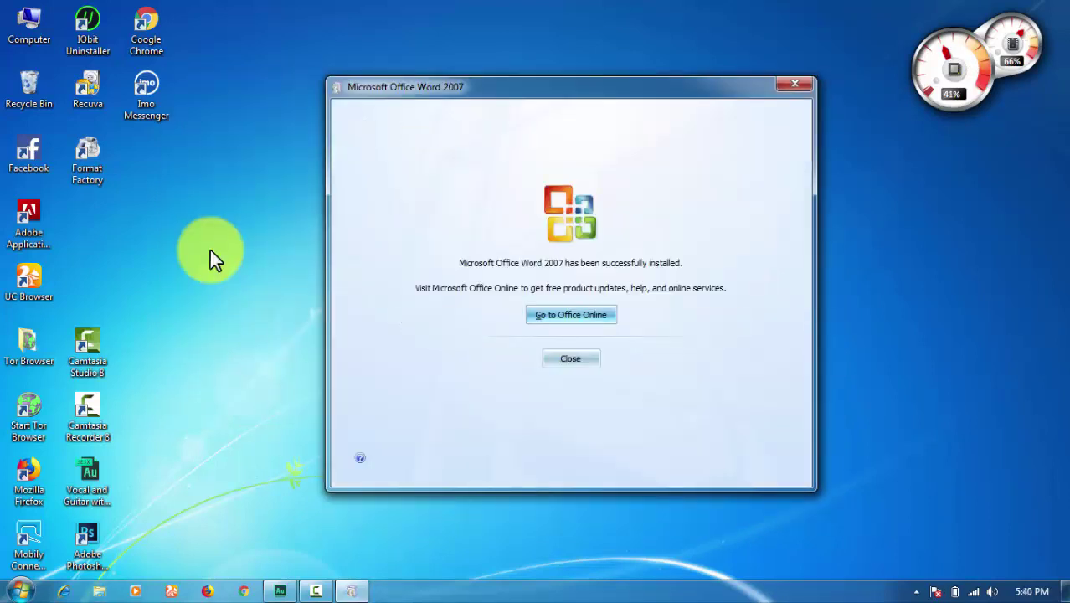
{"action": "left_click", "coordinate": [575, 360]}
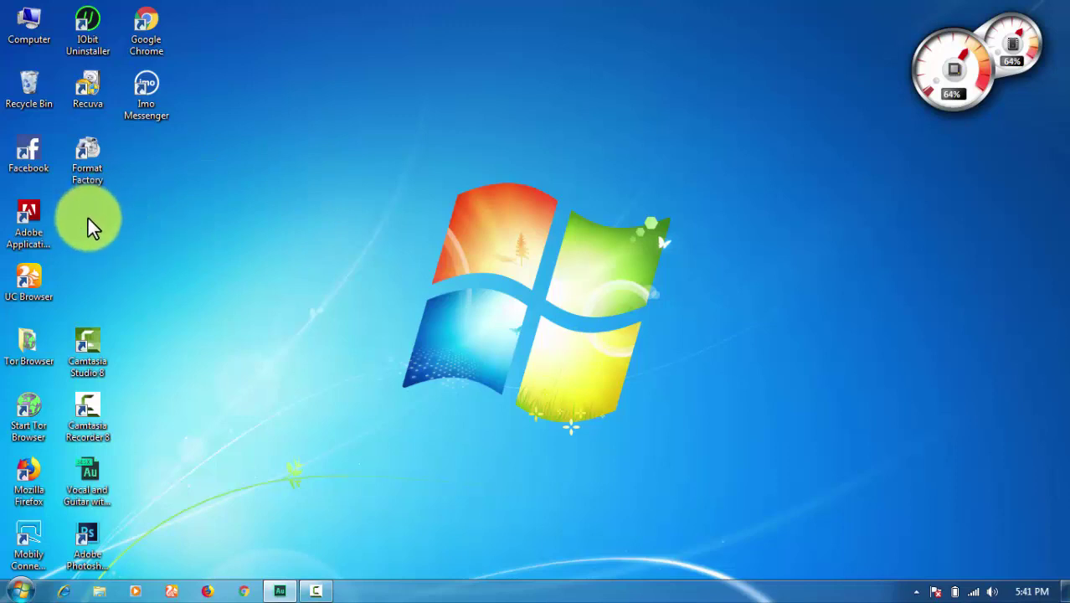
Step: Copy the Microsoft Office Word 2007 entry from All Programs > Microsoft Office, then dismiss the menu
{"action": "left_click", "coordinate": [15, 593]}
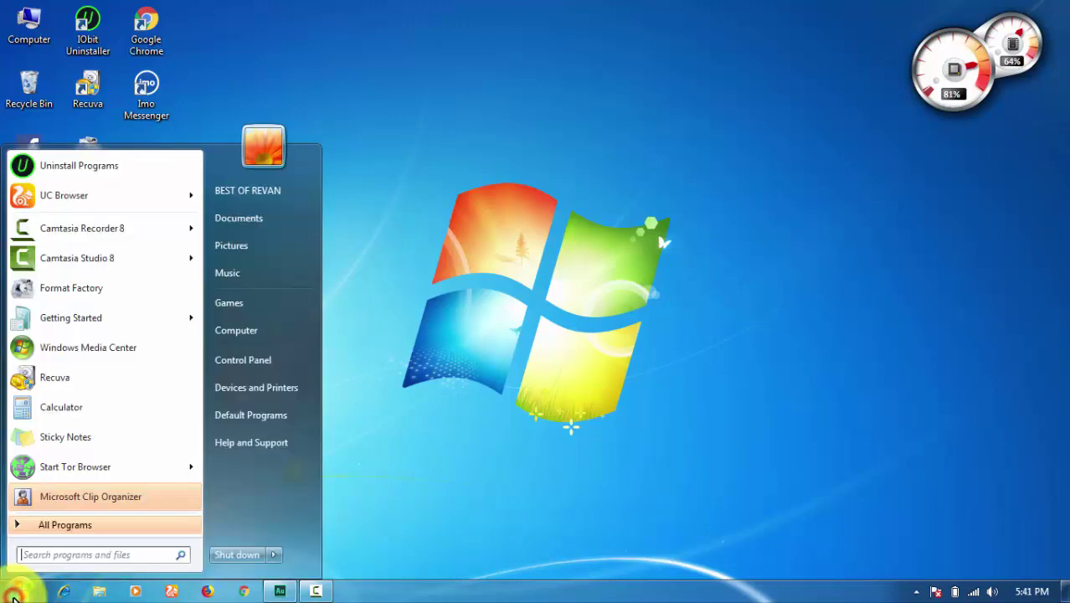
{"action": "left_click", "coordinate": [93, 528]}
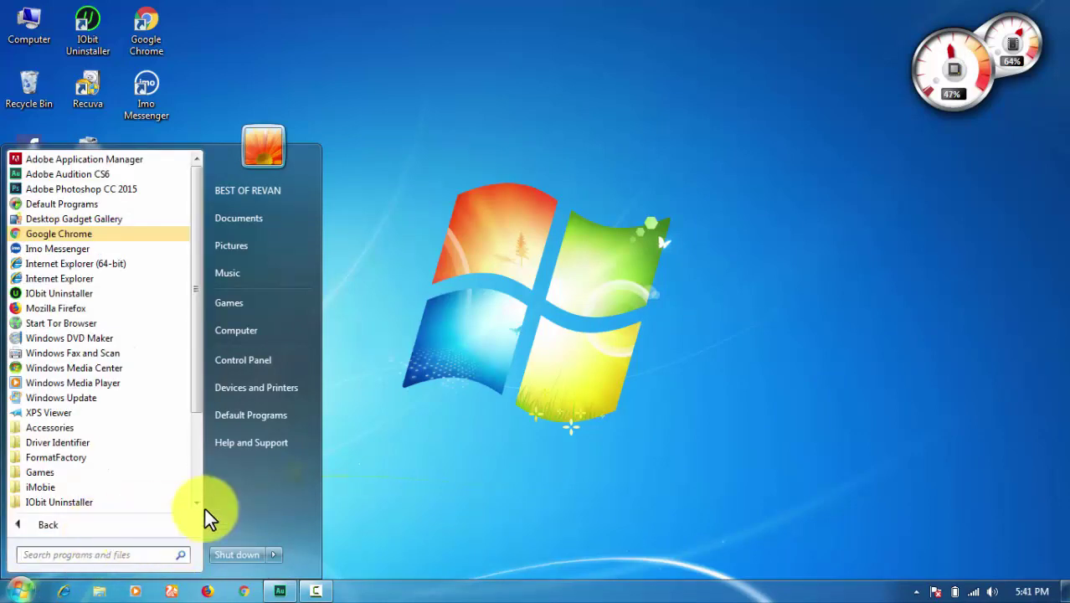
{"action": "left_click", "coordinate": [198, 483]}
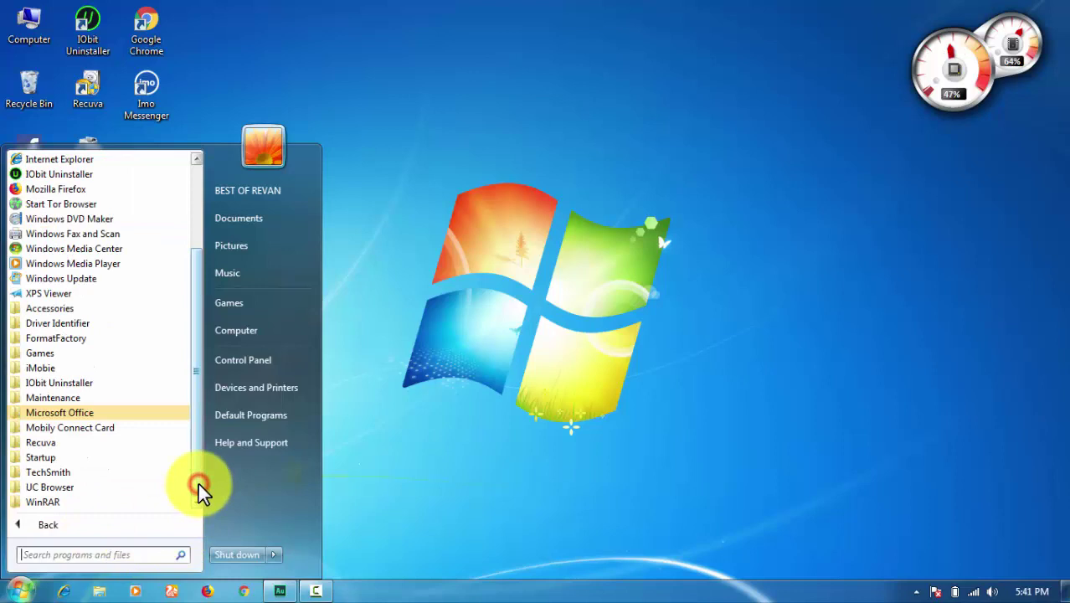
{"action": "left_click", "coordinate": [75, 412]}
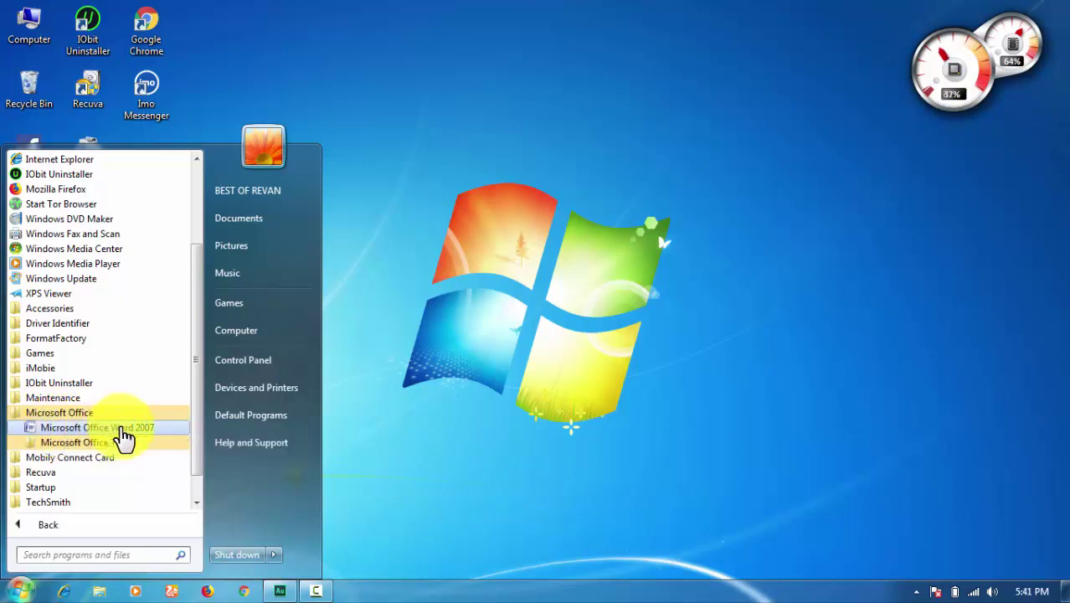
{"action": "right_click", "coordinate": [122, 436]}
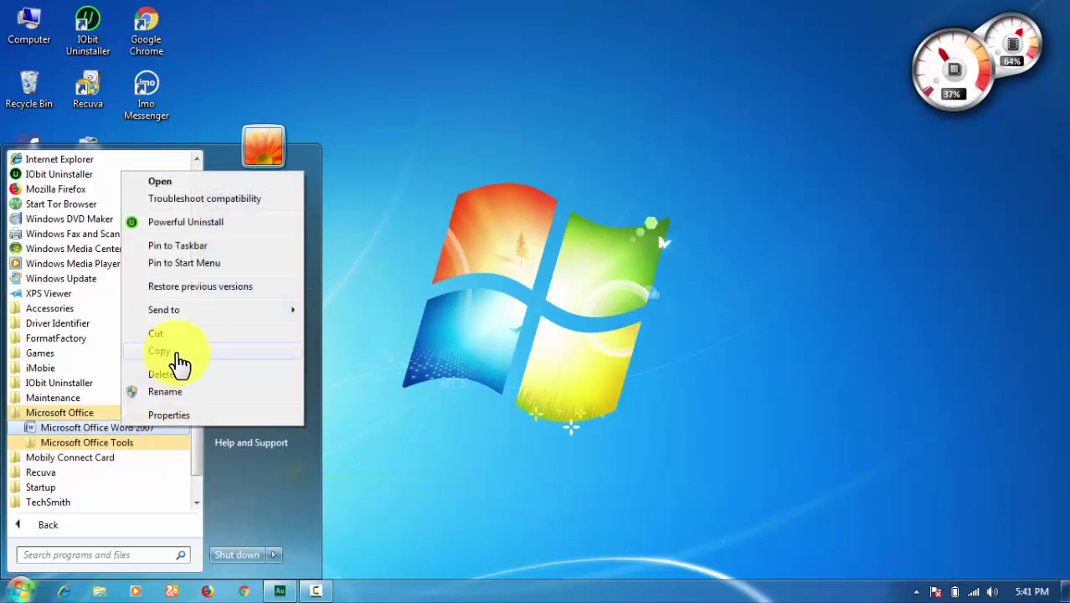
{"action": "left_click", "coordinate": [180, 358]}
{"action": "left_click", "coordinate": [468, 335]}
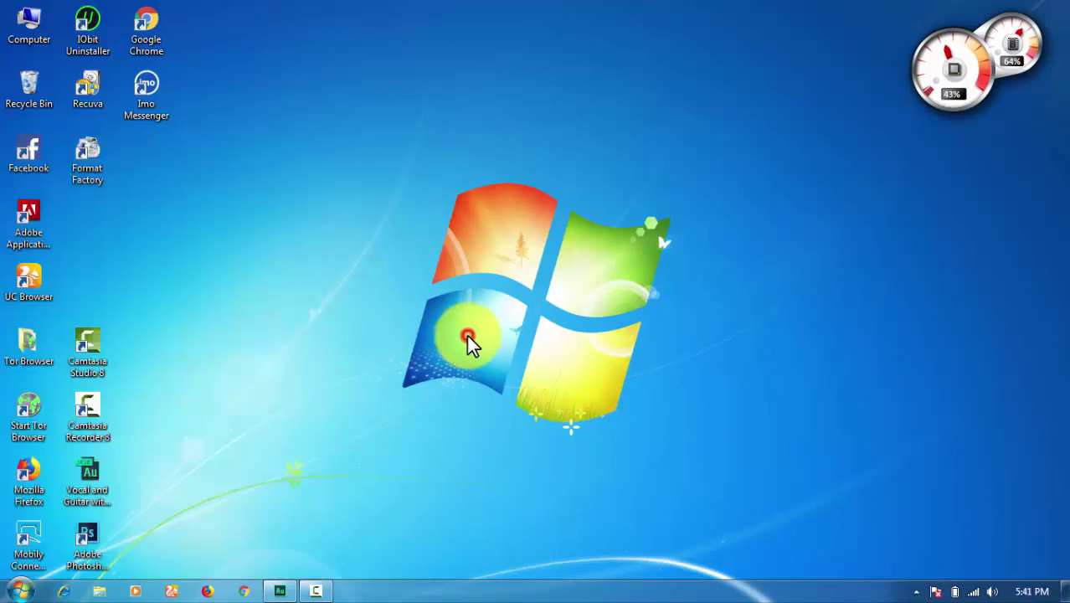
Step: Paste a Word 2007 shortcut onto the desktop and move it into the second icon column
{"action": "right_click", "coordinate": [139, 268]}
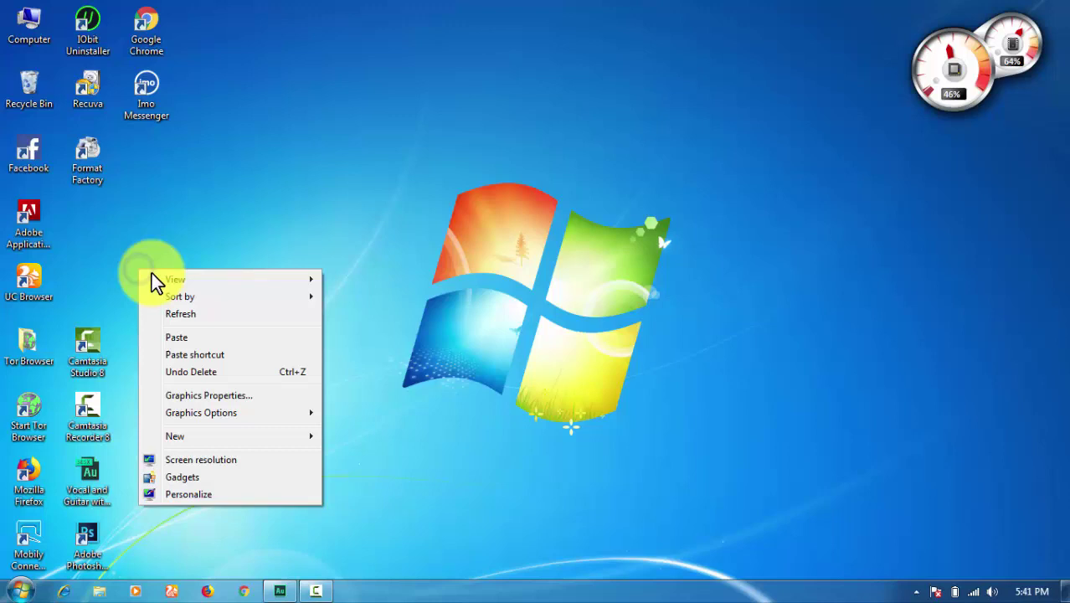
{"action": "left_click", "coordinate": [175, 338]}
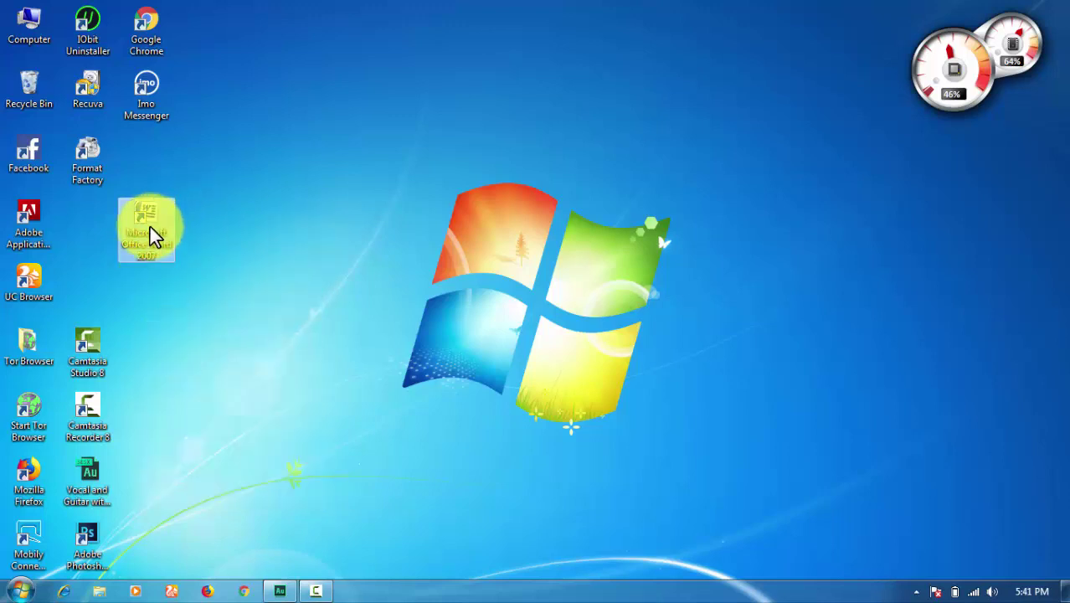
{"action": "left_click_drag", "start_coordinate": [149, 227], "coordinate": [96, 227]}
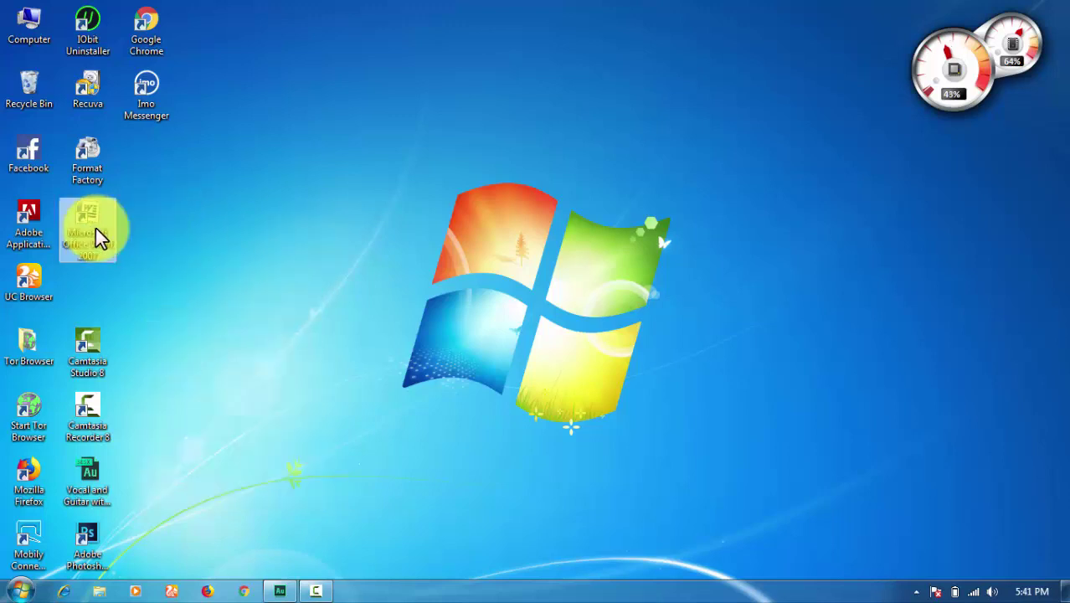
Step: Refresh the desktop and launch Word from the new shortcut
{"action": "left_click", "coordinate": [193, 261]}
{"action": "right_click", "coordinate": [194, 261]}
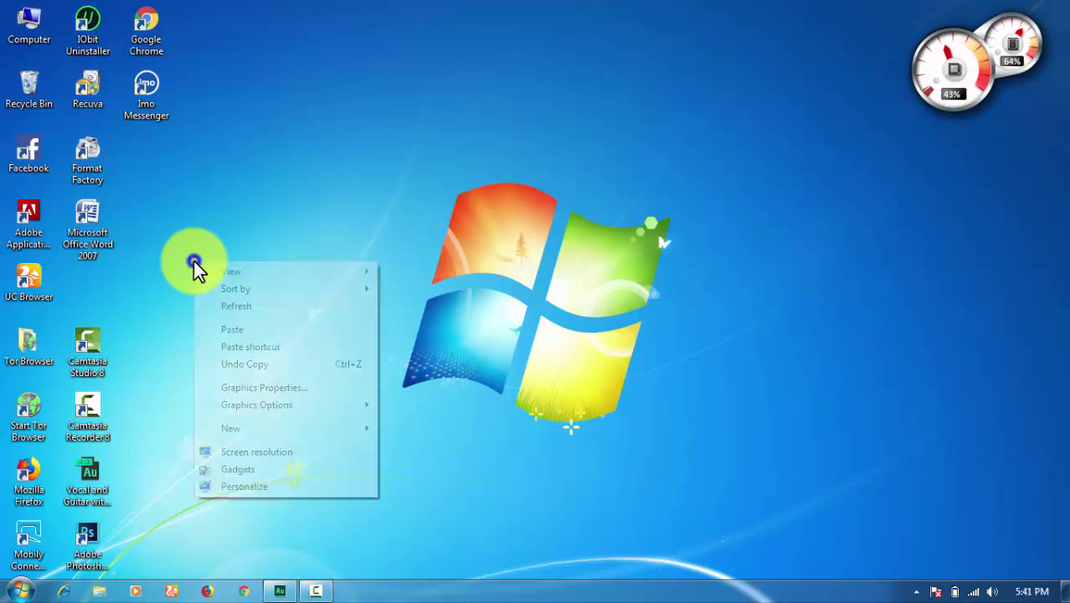
{"action": "left_click", "coordinate": [226, 304]}
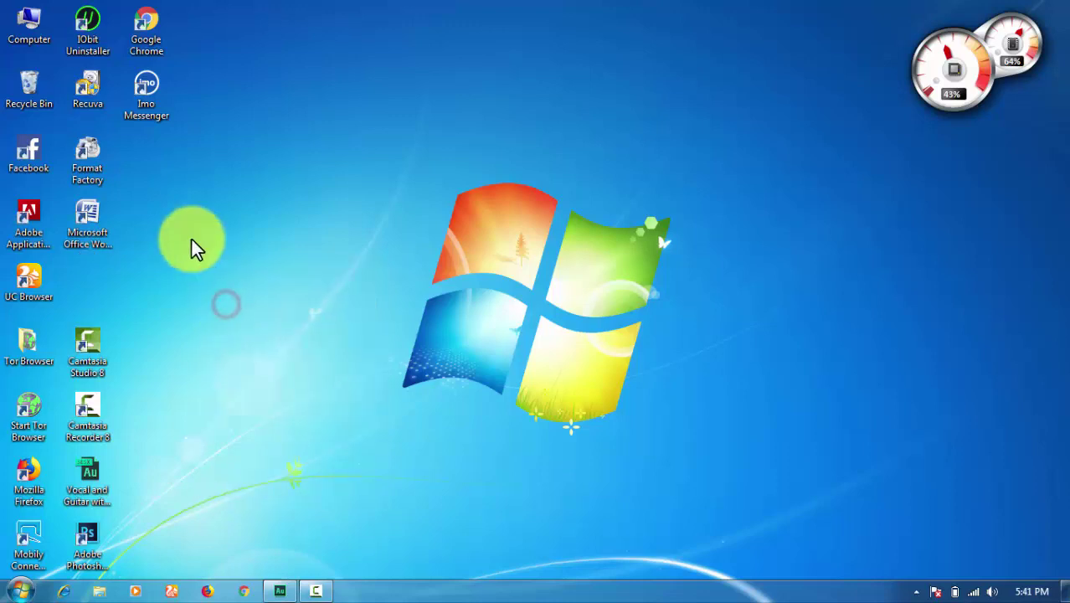
{"action": "left_click", "coordinate": [72, 215]}
{"action": "left_click", "coordinate": [72, 216]}
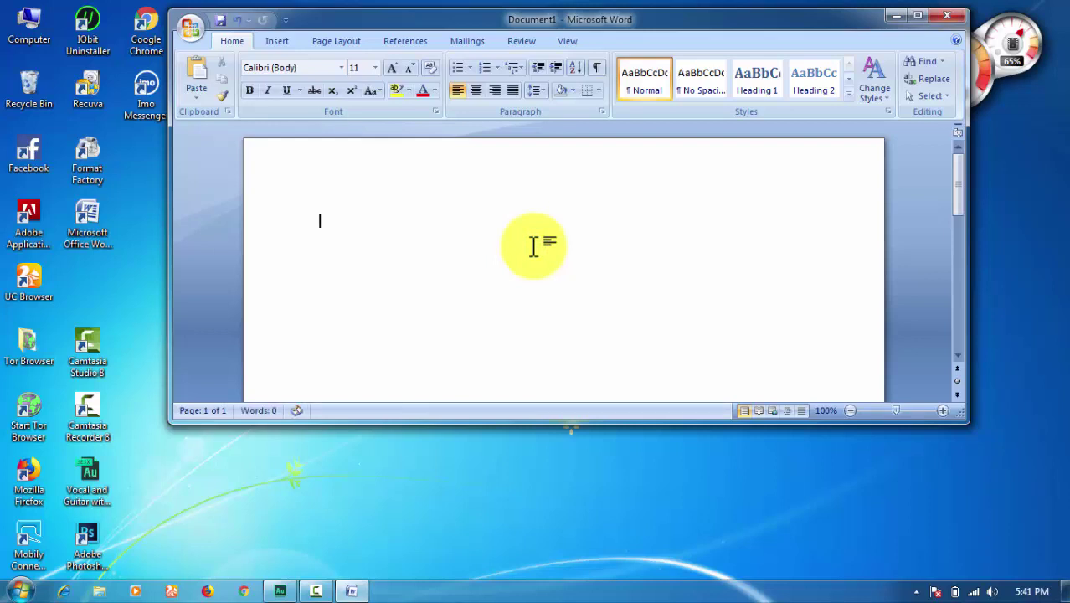
Step: Type the test text 254748fjdjdhdkj into Document1, then close Word without saving
{"action": "type", "text": "25"}
{"action": "type", "text": "4748fjdjdhdkj"}
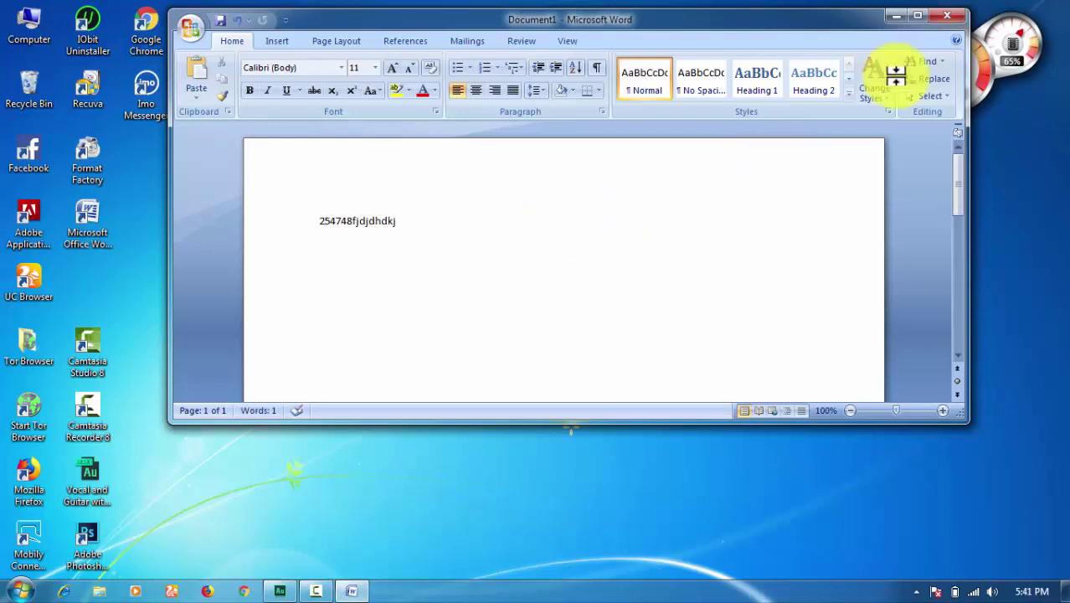
{"action": "left_click", "coordinate": [939, 22]}
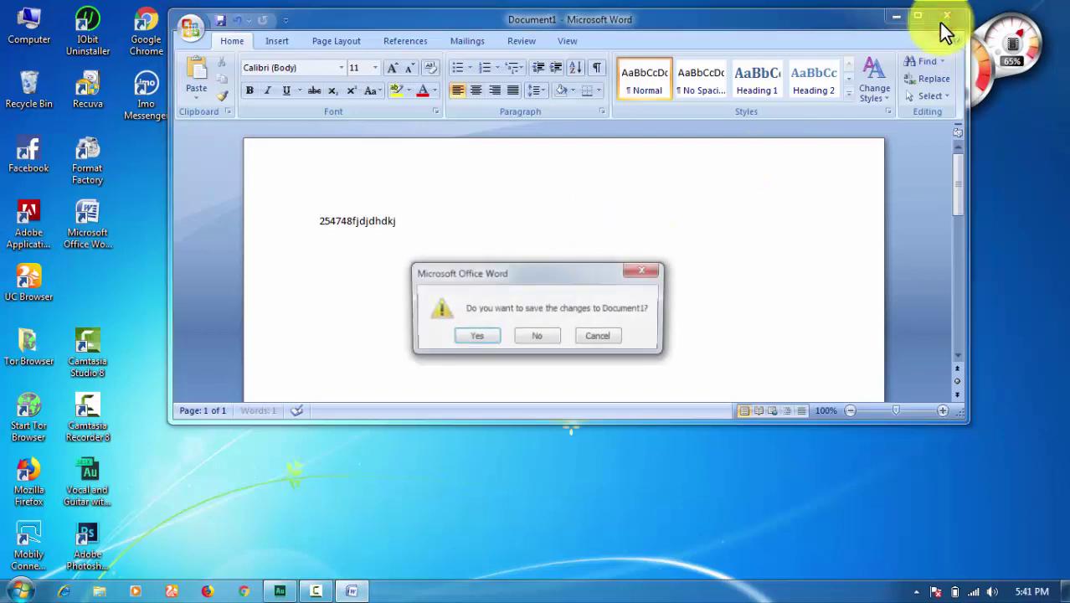
{"action": "left_click", "coordinate": [529, 341]}
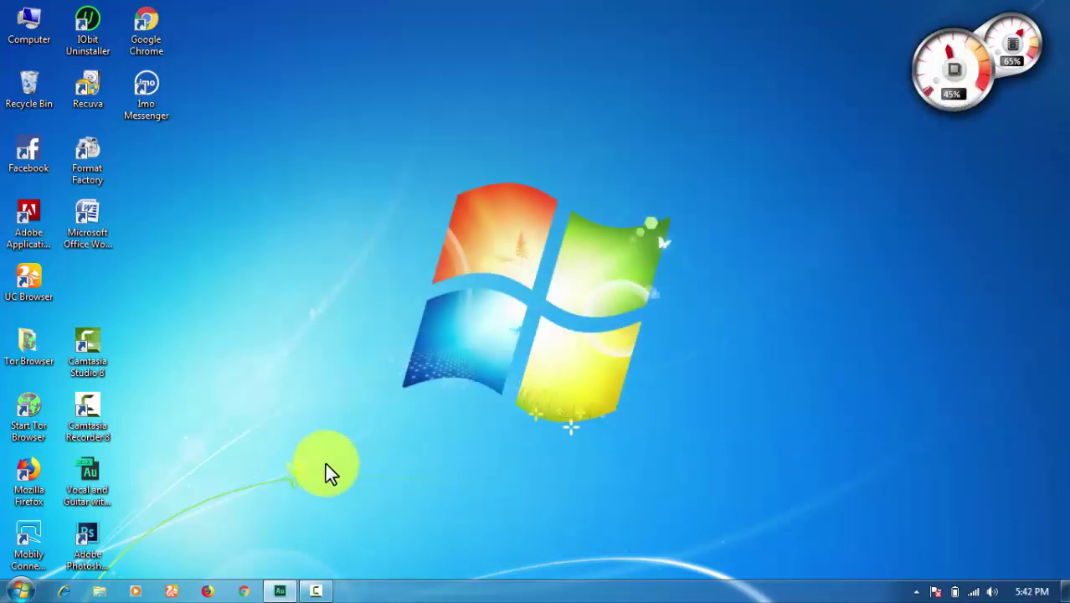